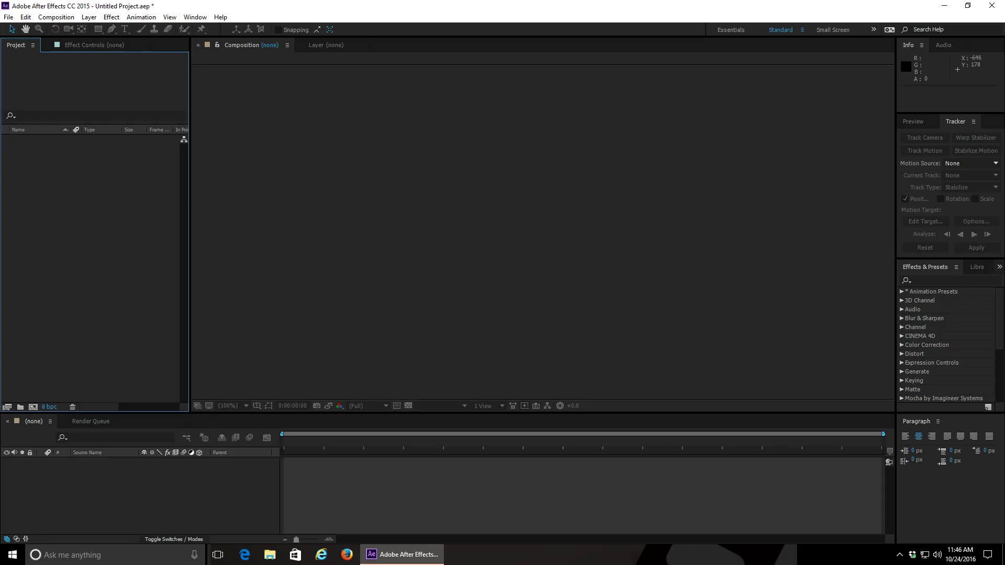
Import the boy clip, build a composition from it, and send the layer to mocha AE
left_click_drag(0, 246, 58, 254)
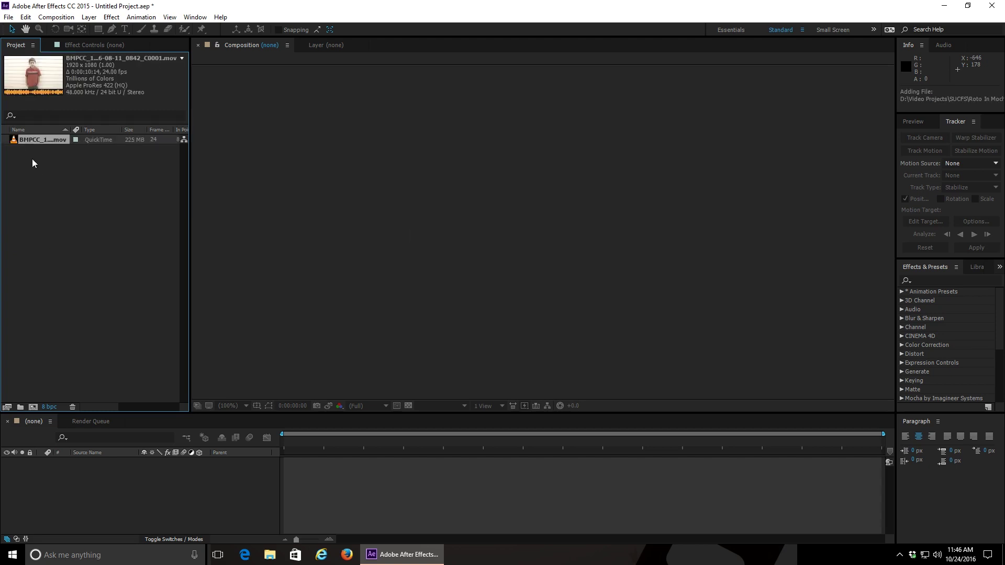
left_click_drag(33, 140, 60, 478)
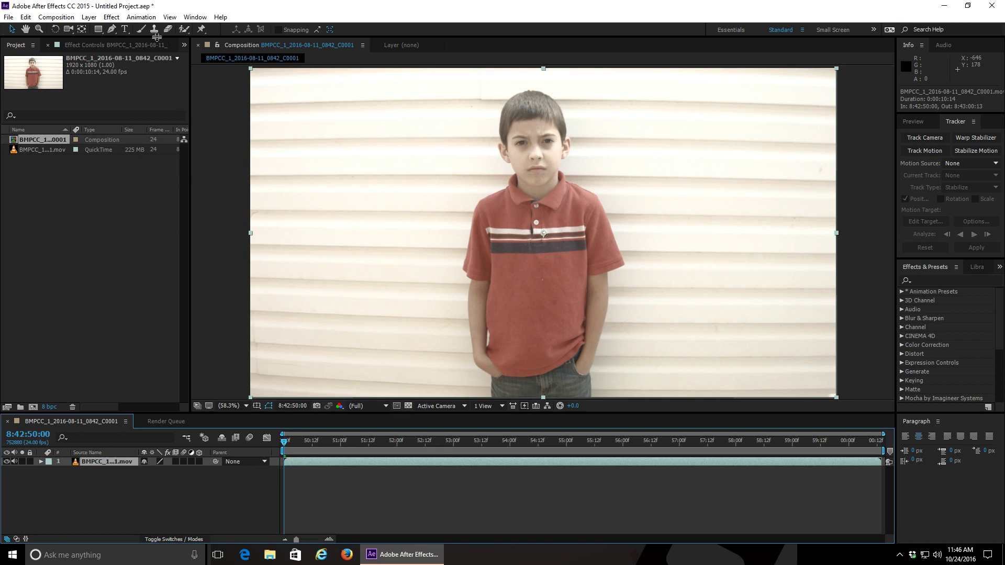
left_click(140, 17)
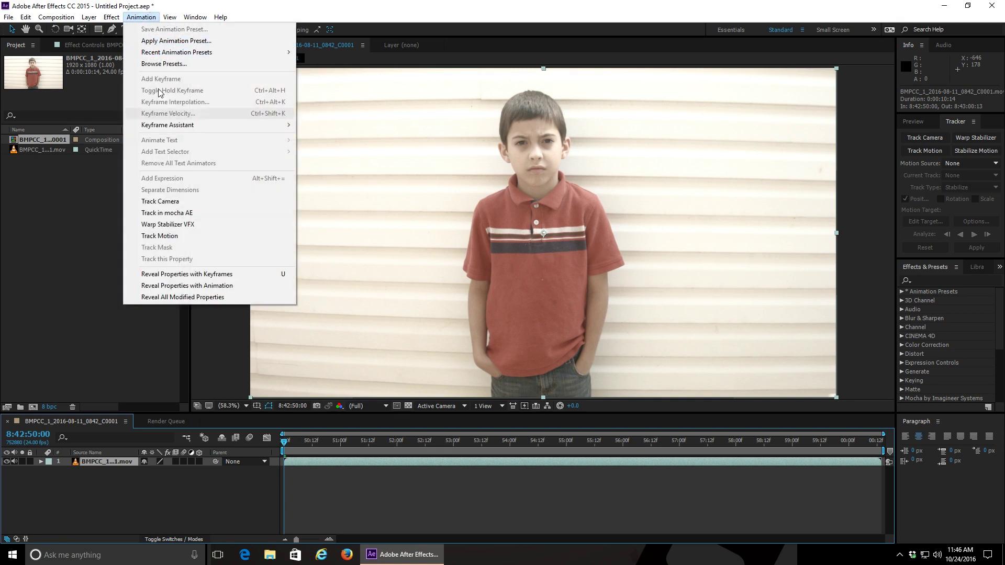
left_click(179, 213)
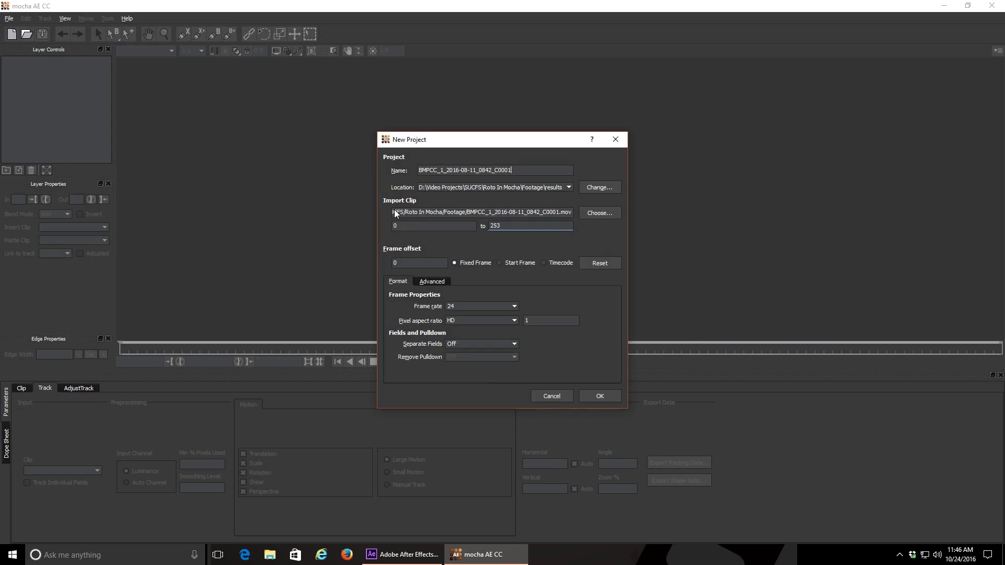
Name the new mocha project 'Beavers' and create it
triple_click(428, 169)
type("Beavers")
left_click(600, 396)
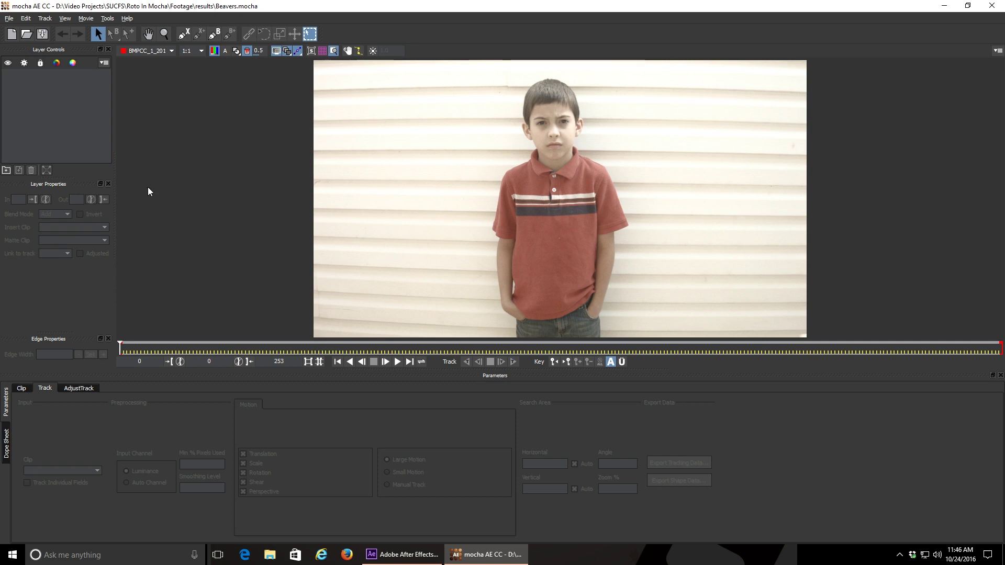
Zoom in on the head and start an X-Spline outline across the top and down the left side
key("x")
scroll(549, 128, "up", 4)
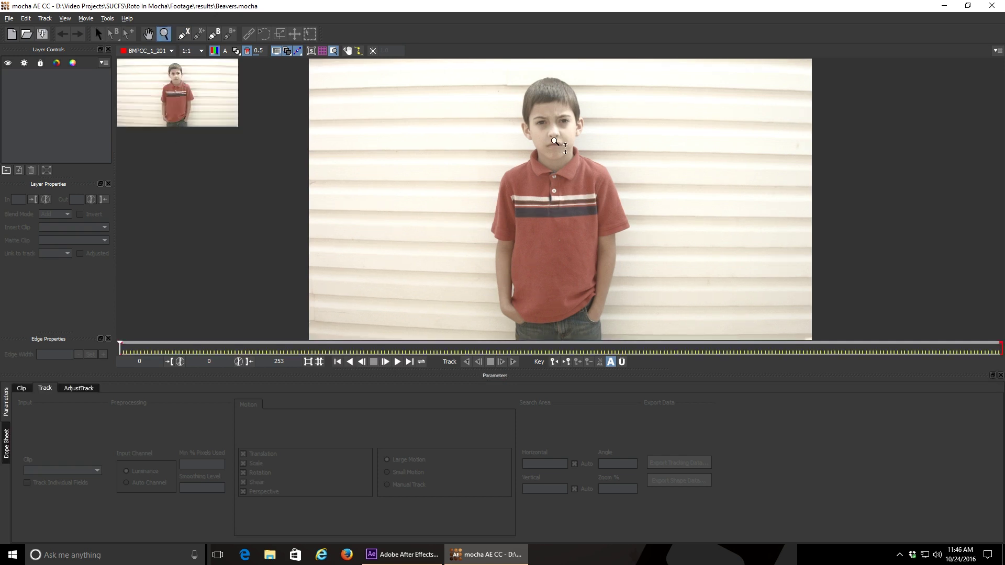
scroll(549, 128, "up", 2)
left_click_drag(550, 128, 549, 225)
key("ctrl+l")
left_click(554, 90)
left_click(534, 88)
left_click(517, 89)
left_click(504, 93)
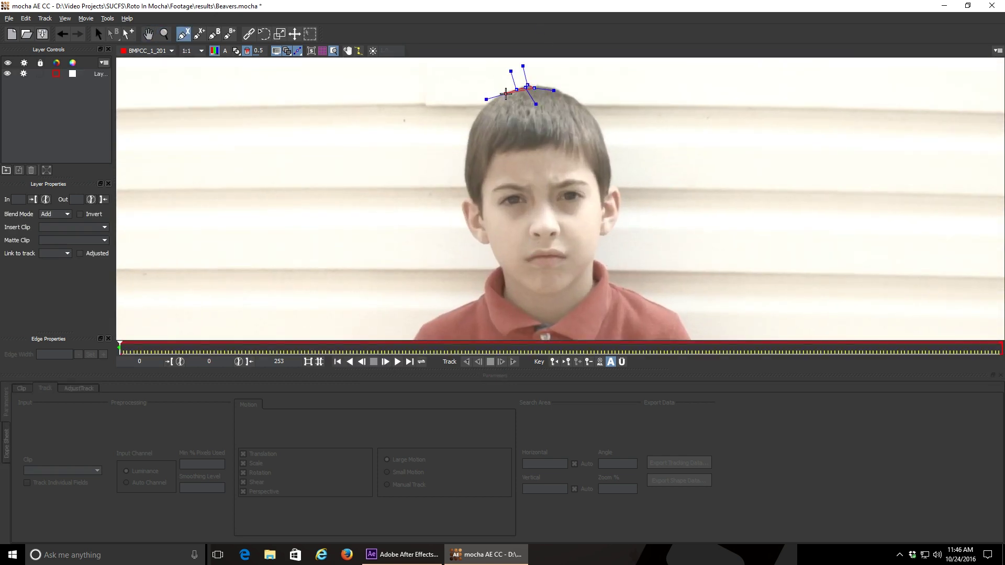
left_click(495, 98)
left_click(488, 104)
left_click(476, 118)
left_click(471, 132)
left_click(466, 148)
left_click(465, 164)
left_click(465, 176)
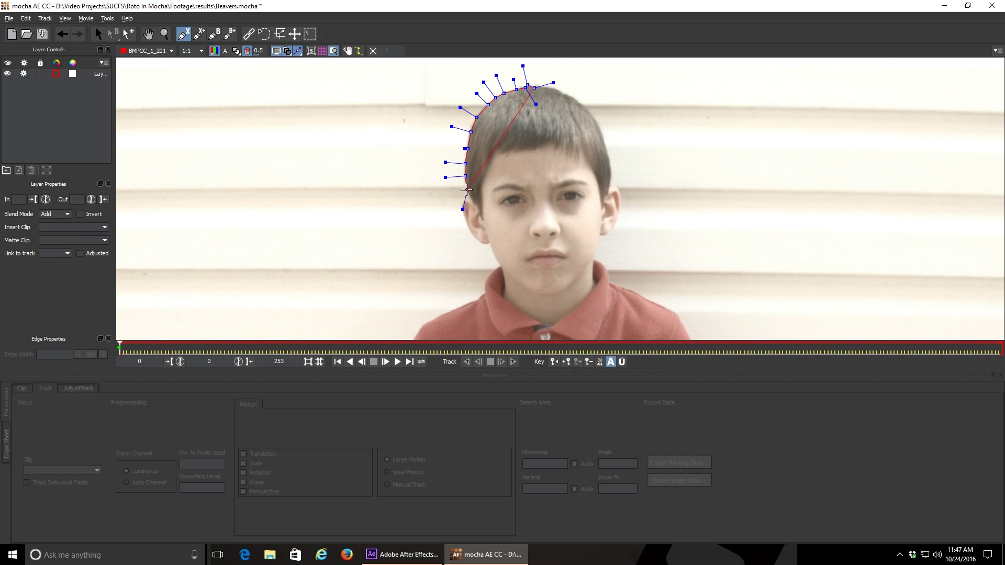
left_click(467, 190)
left_click(469, 200)
Continue the outline around the left ear, along the jaw and chin, and up the right jaw
left_click(463, 205)
left_click(466, 219)
left_click(466, 229)
left_click(472, 237)
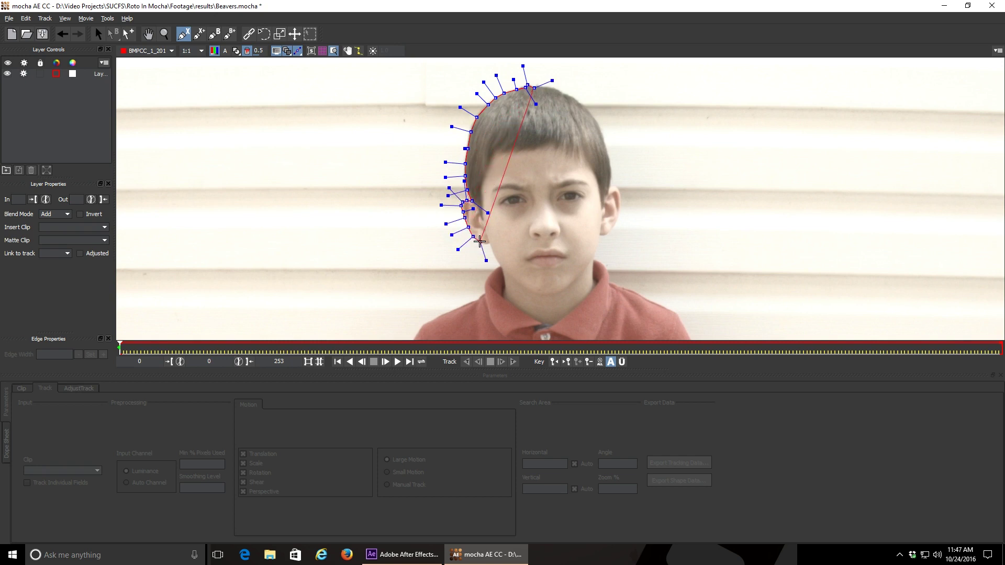
left_click(481, 243)
left_click(488, 244)
left_click(493, 255)
left_click(497, 263)
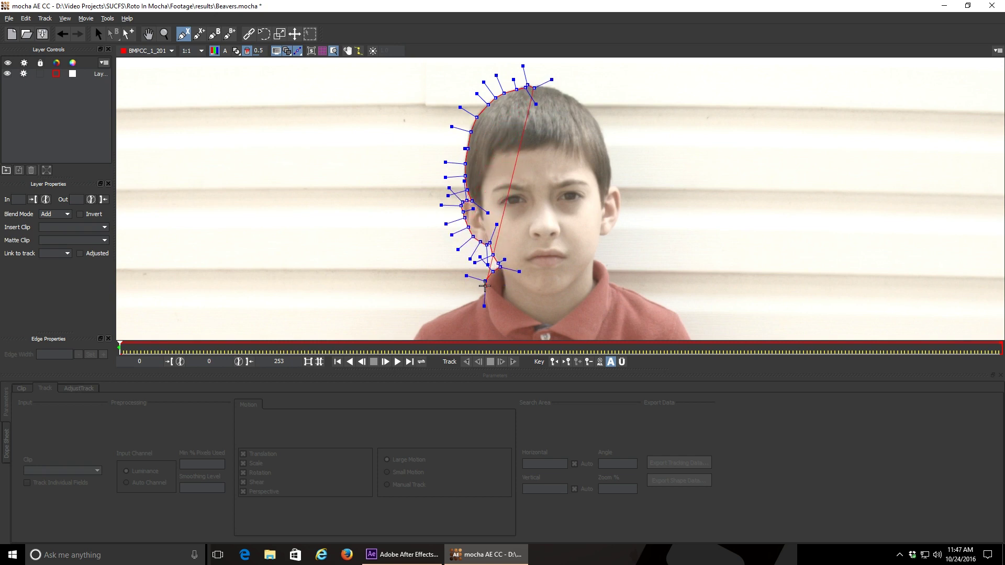
right_click(498, 266)
left_click(505, 277)
left_click(503, 291)
left_click(502, 298)
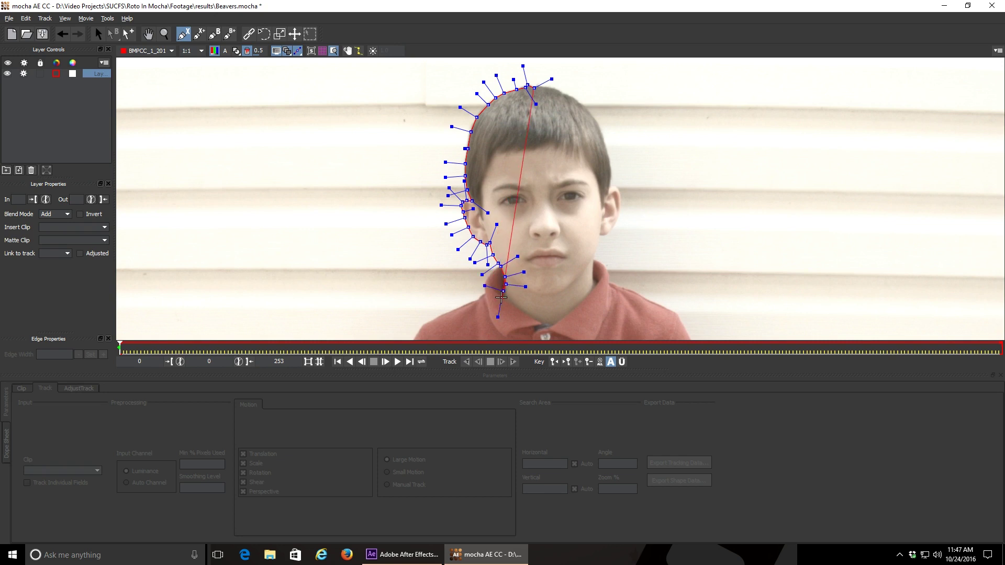
left_click(526, 313)
left_click(536, 319)
left_click(545, 324)
left_click(553, 326)
left_click(564, 318)
left_click(583, 302)
left_click(594, 289)
left_click(593, 273)
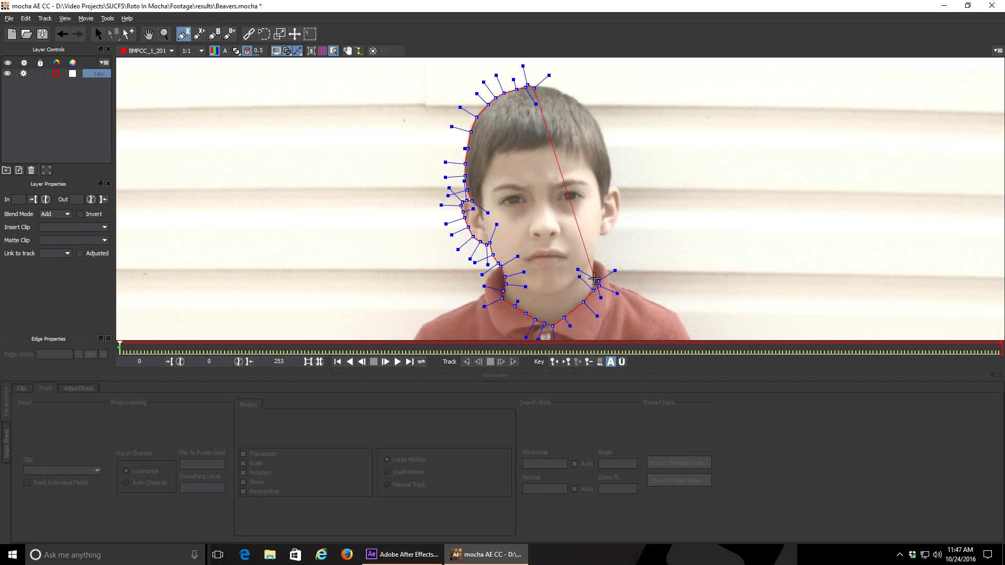
Finish the outline up the right cheek, ear and head, across the top, and close it
left_click(593, 265)
left_click(594, 258)
left_click(596, 252)
left_click(599, 246)
left_click(599, 235)
left_click(606, 234)
left_click(612, 227)
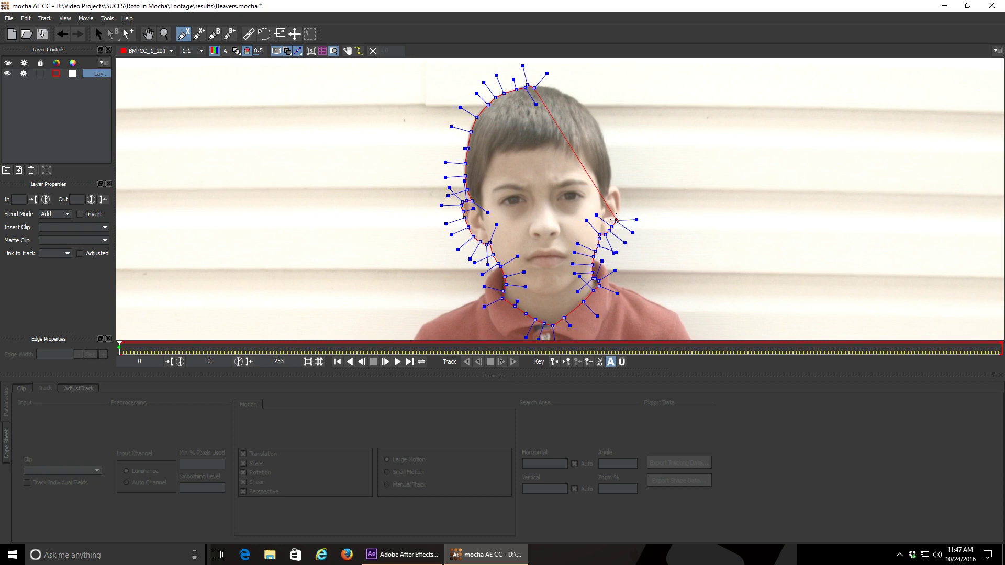
left_click(618, 216)
left_click(619, 206)
left_click(620, 194)
left_click(616, 187)
left_click(610, 178)
left_click(608, 169)
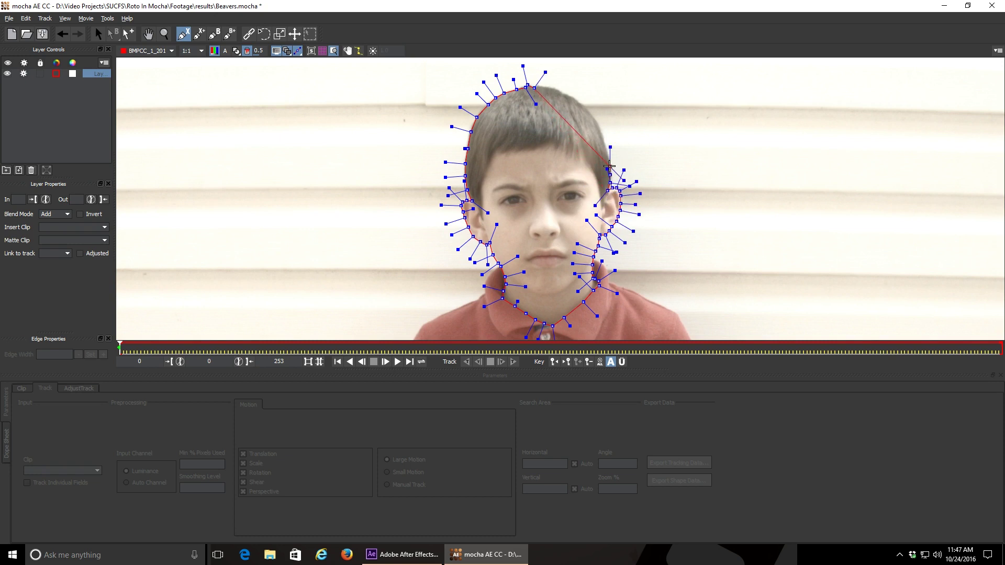
left_click(609, 157)
left_click(607, 146)
left_click(602, 135)
left_click(599, 128)
left_click(596, 119)
left_click(588, 110)
left_click(581, 107)
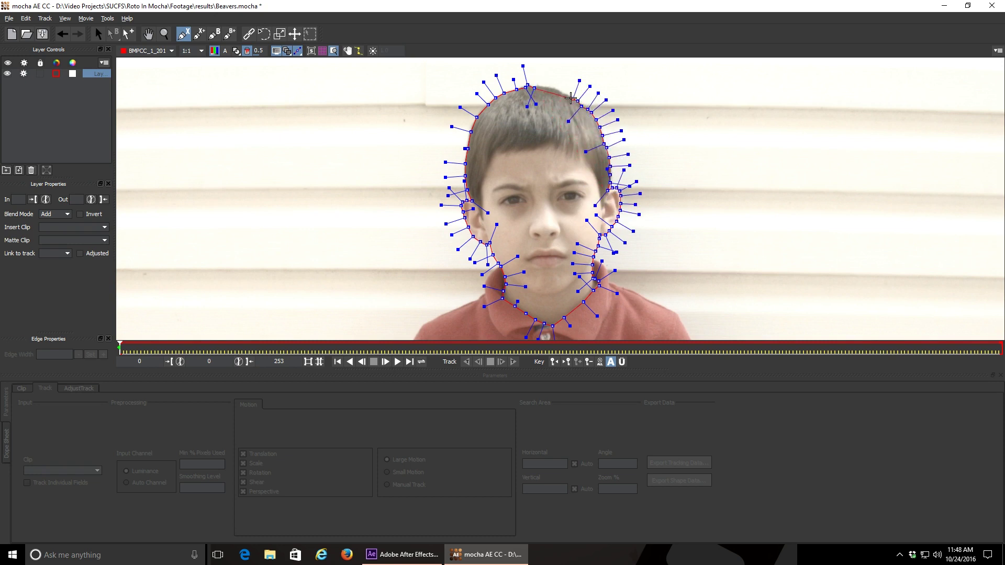
left_click(574, 99)
left_click(567, 96)
left_click(561, 92)
left_click(553, 89)
left_click(540, 86)
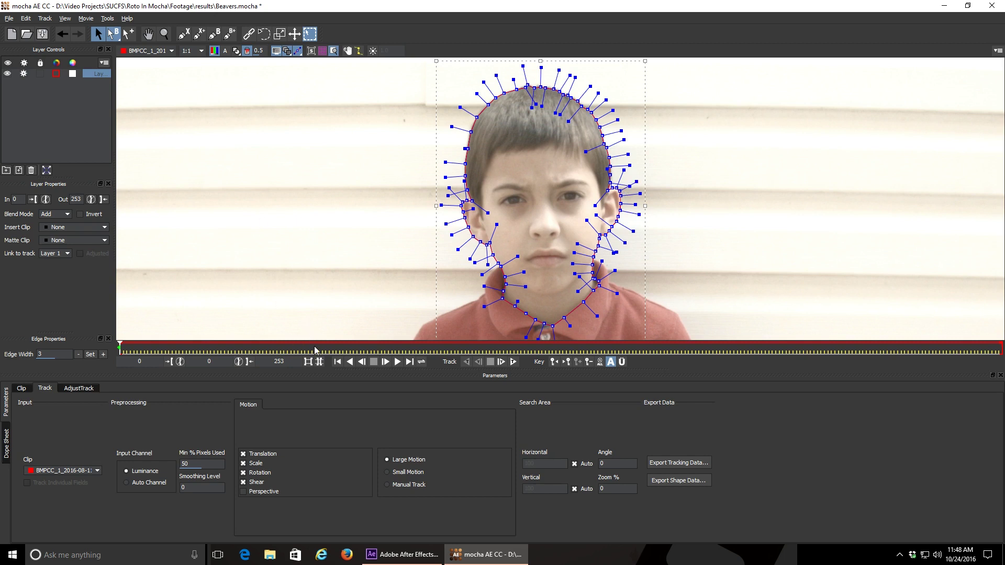
Enable Perspective motion and track Layer 1 forward through all 253 frames
left_click(244, 492)
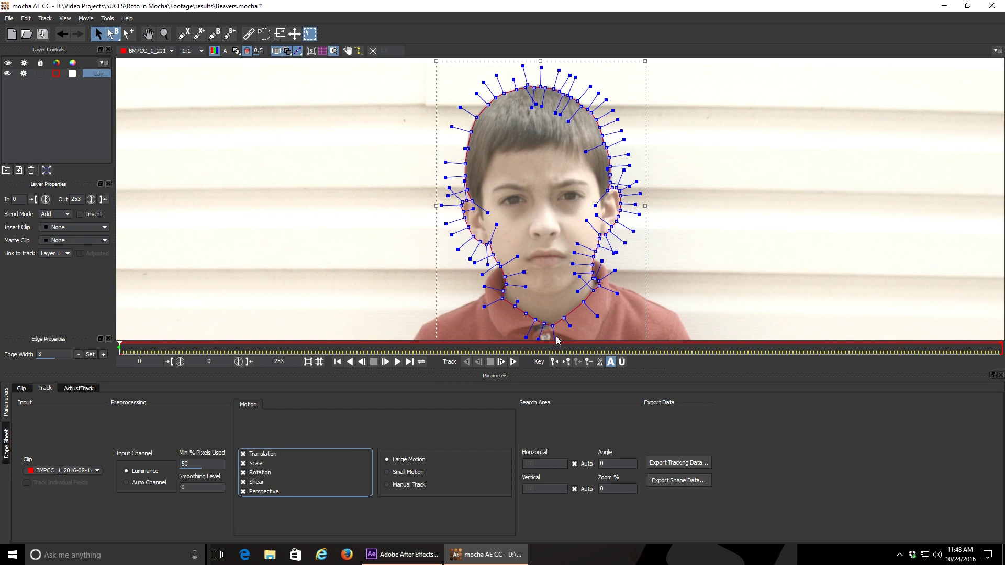
left_click(513, 361)
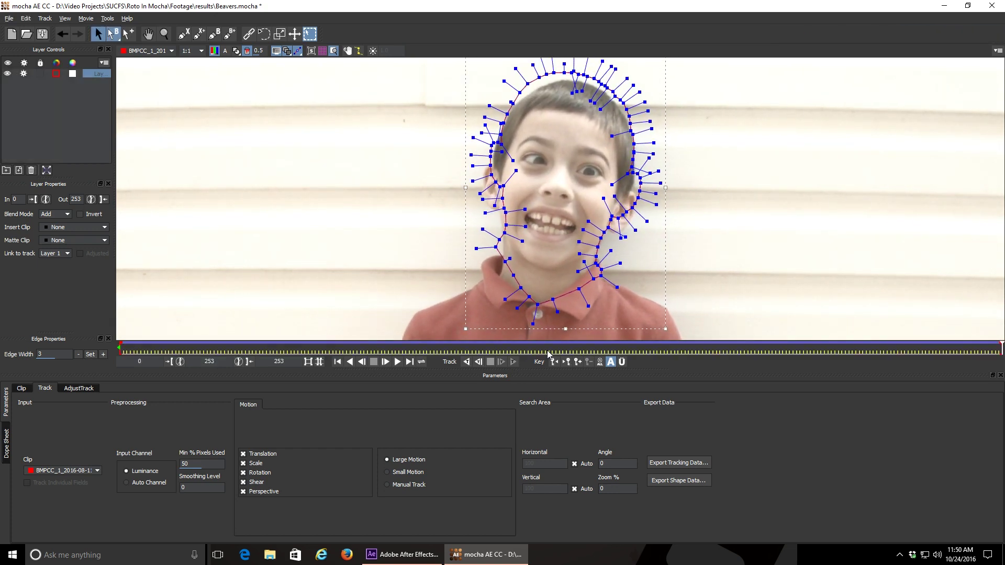
Check the head track on earlier frames, then lock Layer 1 and rename it 'Head'
left_click_drag(998, 348, 217, 344)
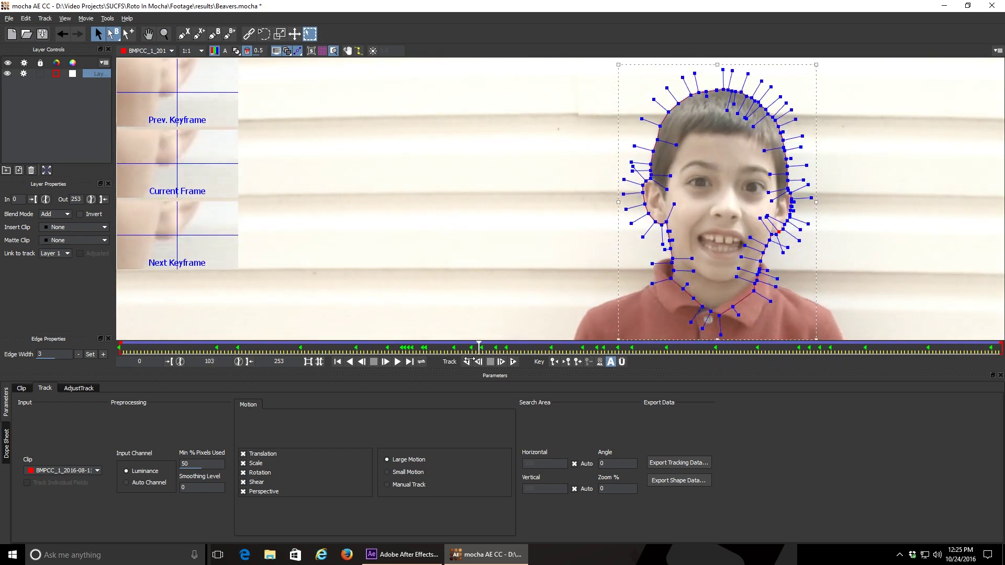
left_click_drag(470, 361, 118, 355)
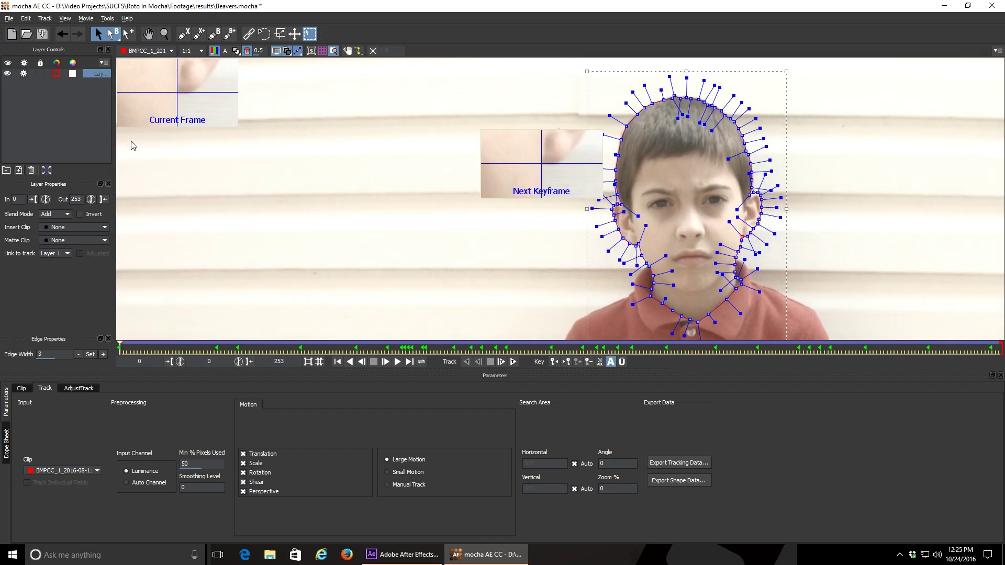
left_click(38, 74)
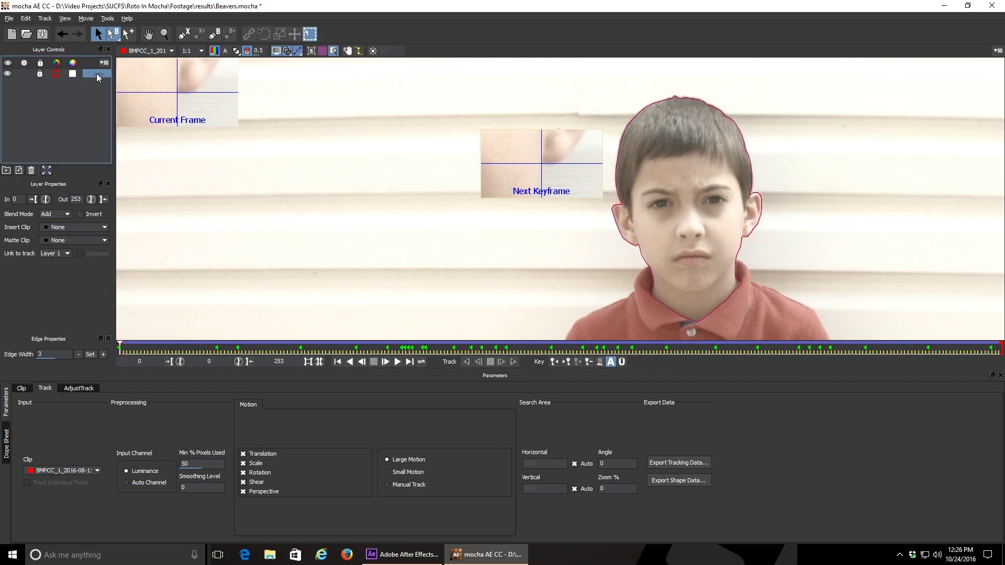
type("Head")
key("Return")
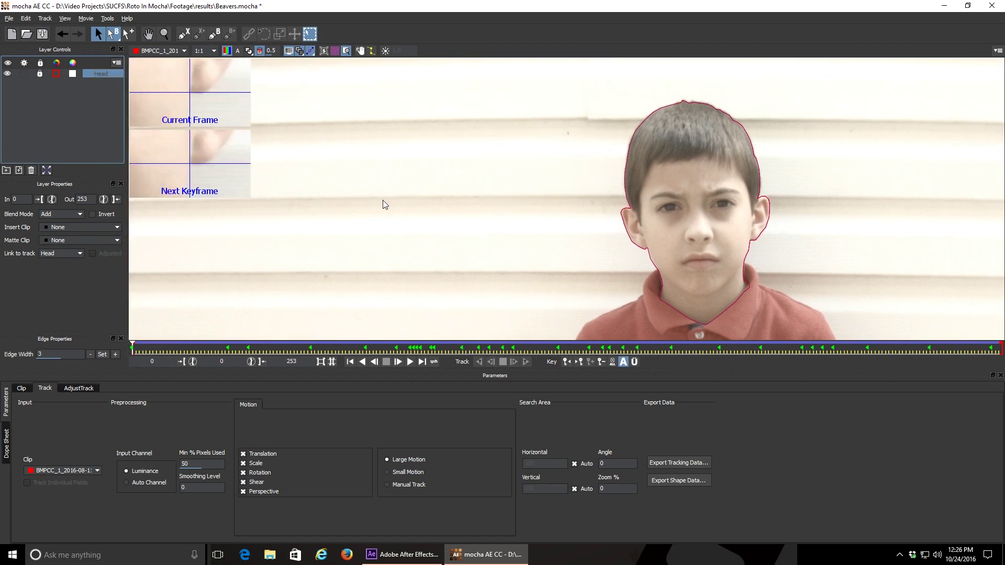
Return to the first frame, switch to the Select tool, and turn on View Matte to check the mattes
left_click_drag(183, 349, 120, 349)
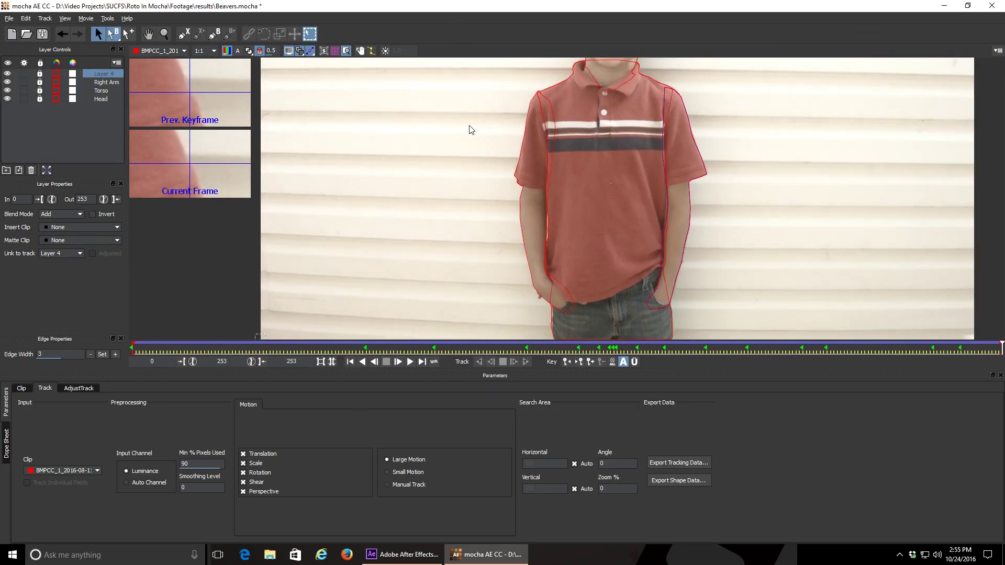
scroll(471, 239, "down", 4)
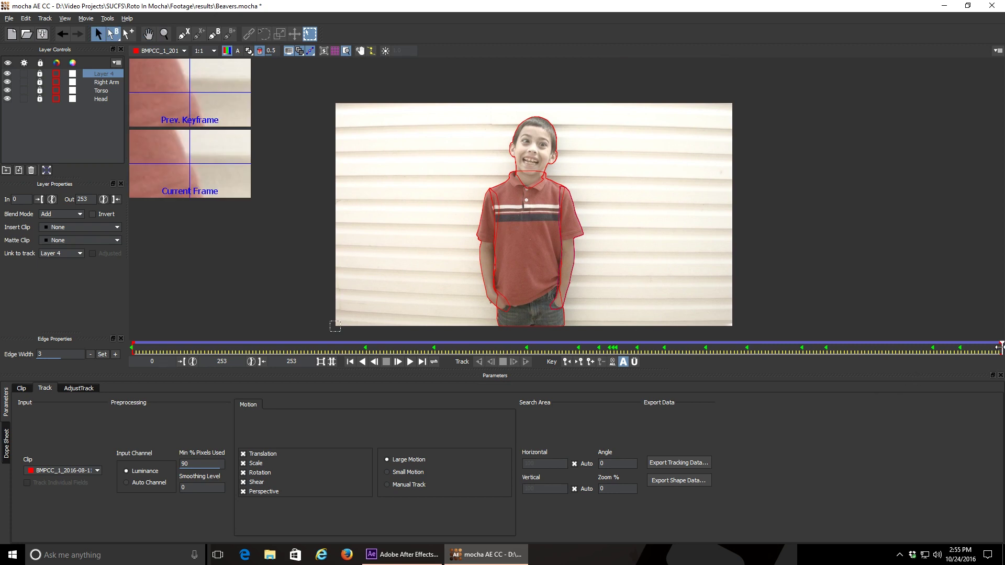
left_click_drag(1000, 347, 131, 348)
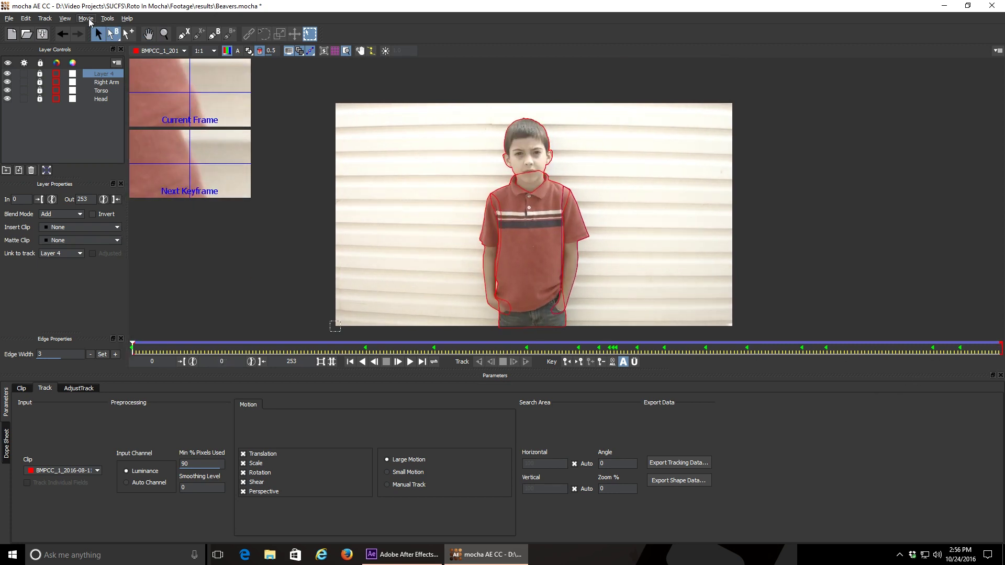
left_click(97, 33)
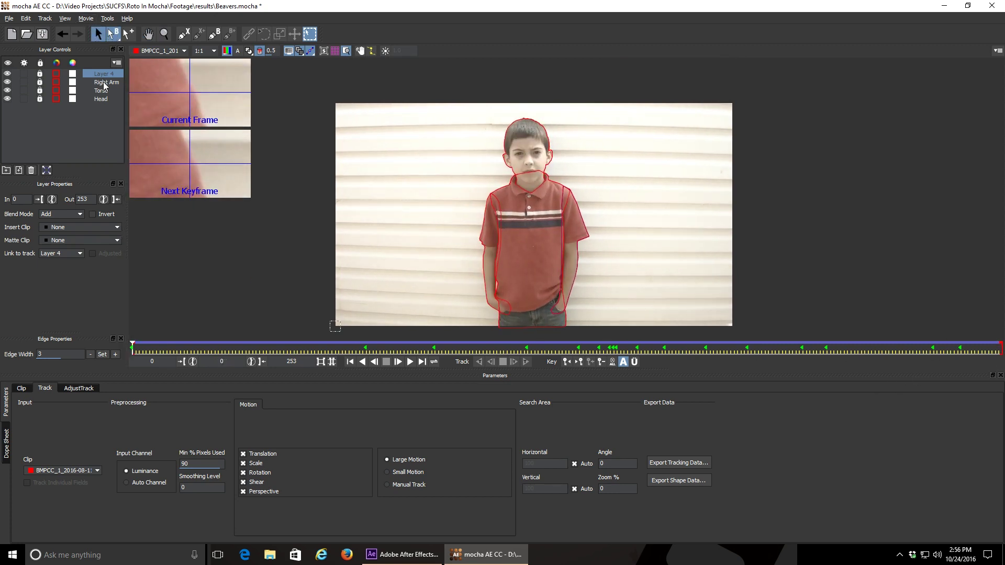
left_click(248, 52)
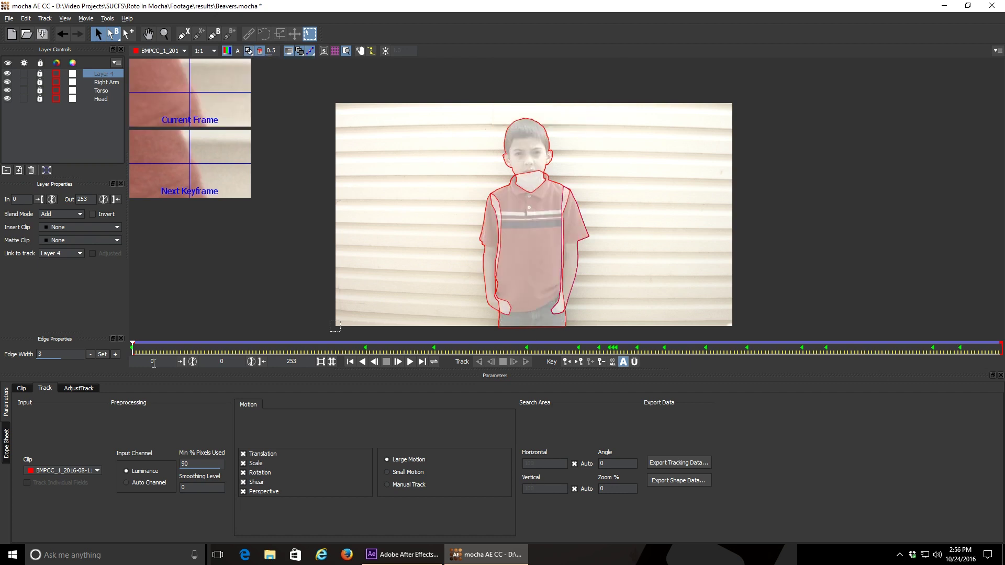
left_click_drag(132, 347, 131, 321)
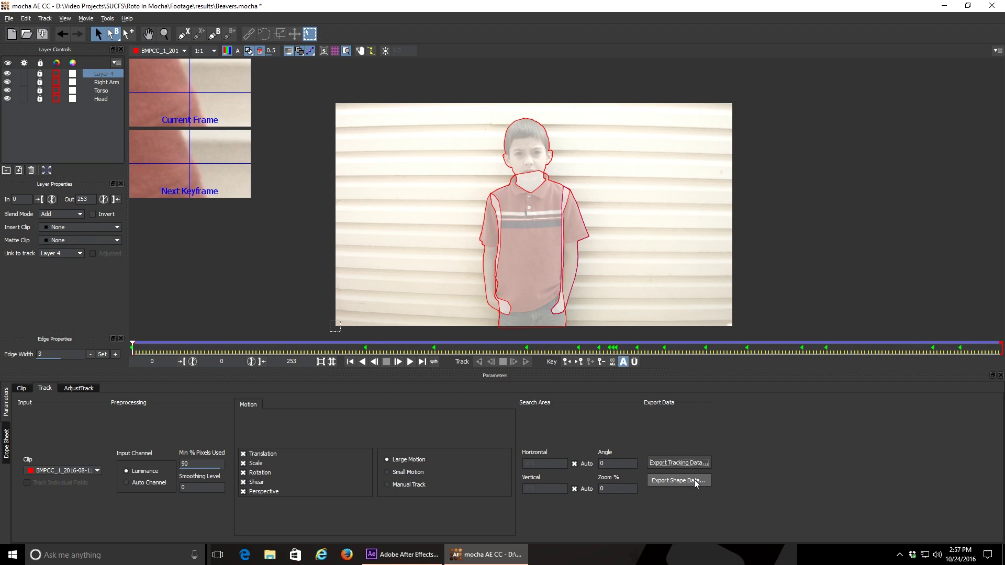
Export the shape data as 'mocha shape data for AE' to the clipboard
left_click(696, 482)
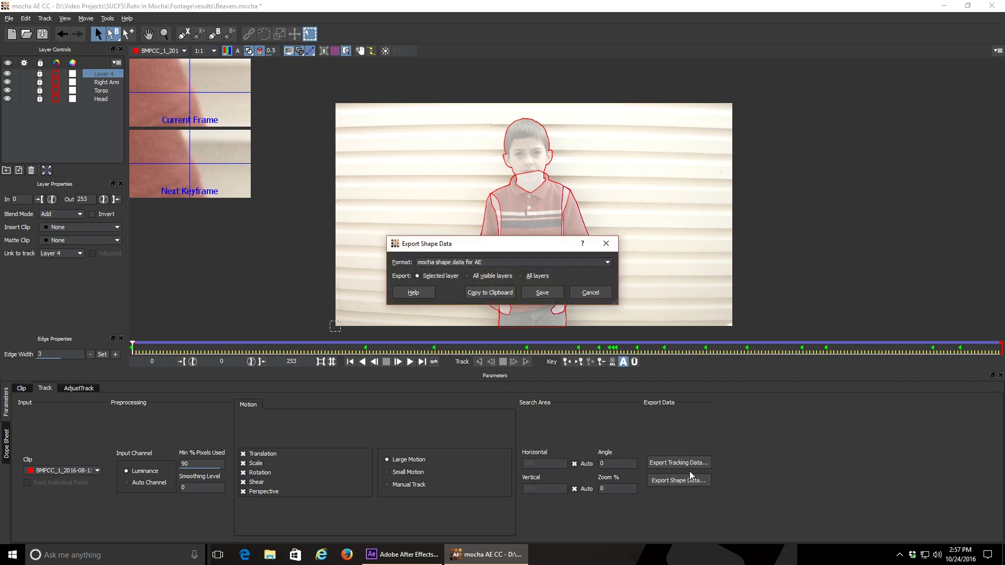
left_click(489, 293)
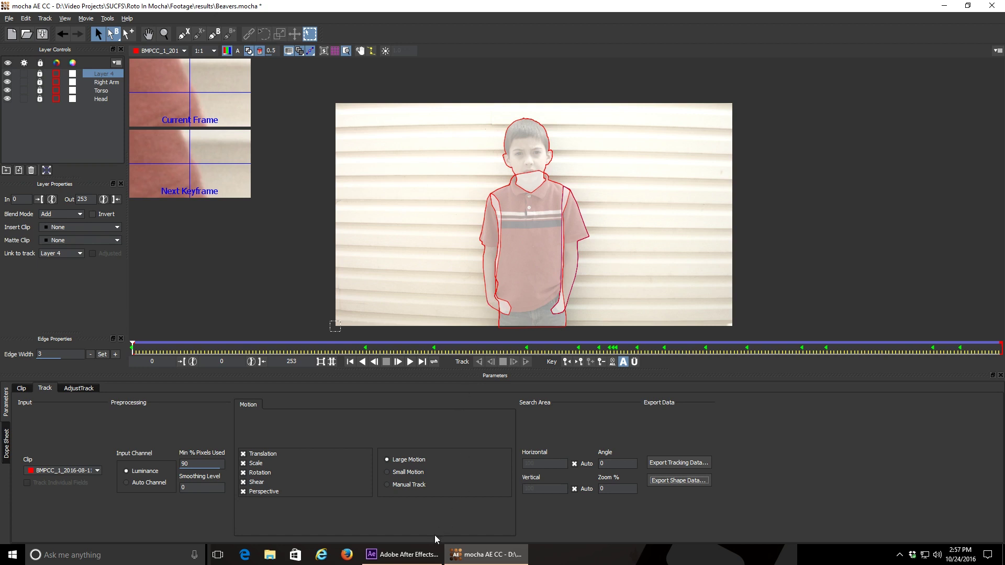
Back in After Effects, paste the mocha shape data onto the boy footage layer
left_click(406, 554)
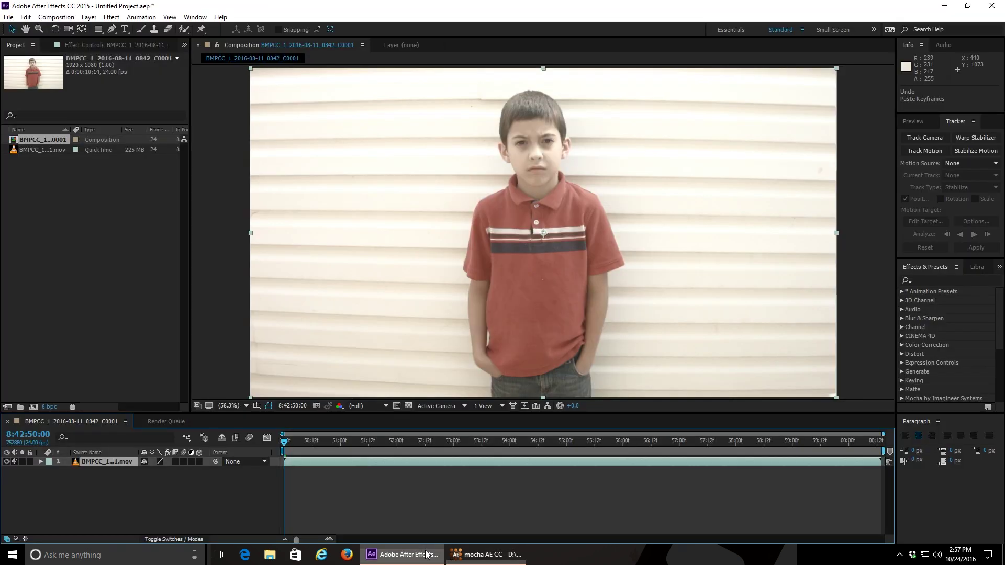
left_click(336, 478)
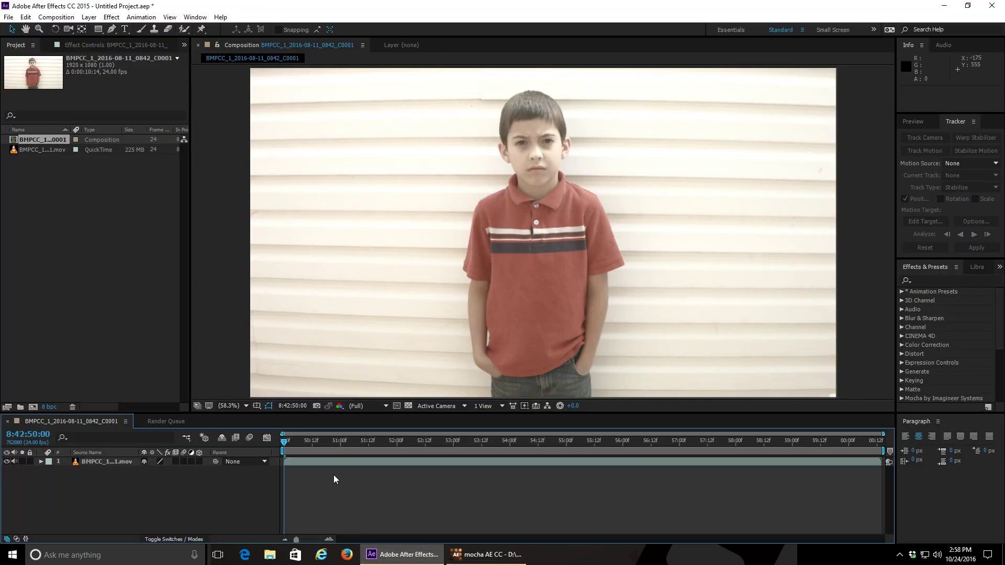
left_click(115, 460)
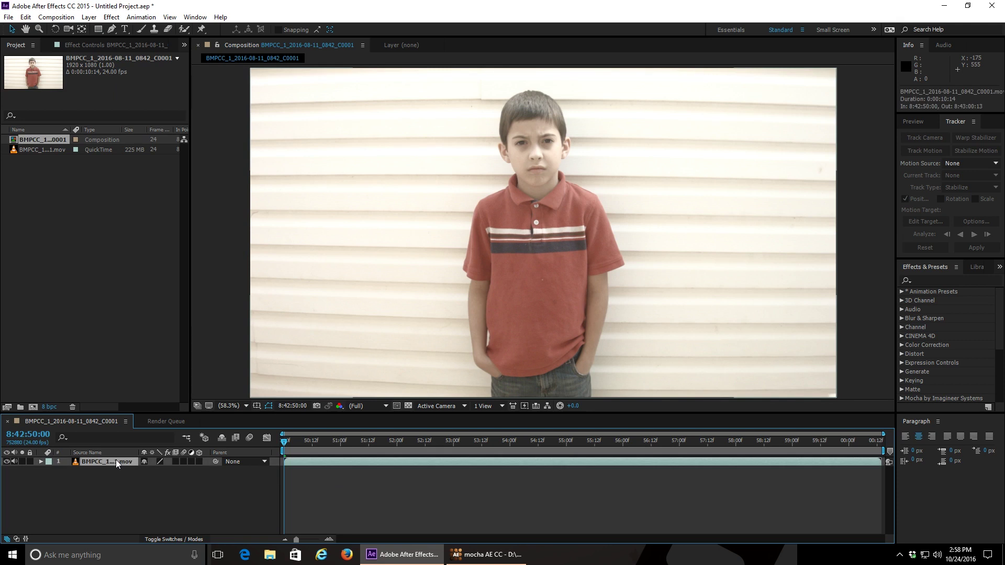
left_click(25, 16)
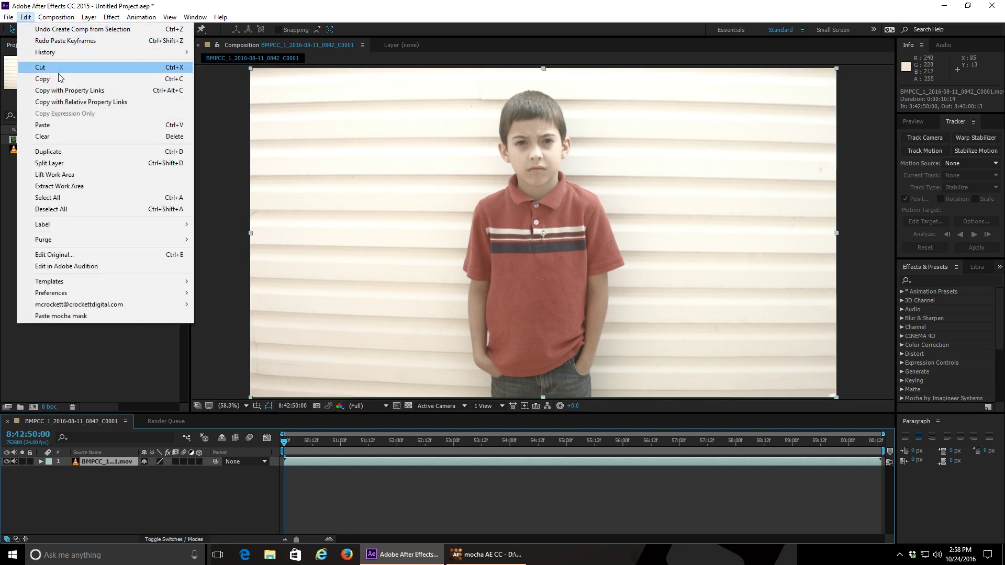
left_click(61, 124)
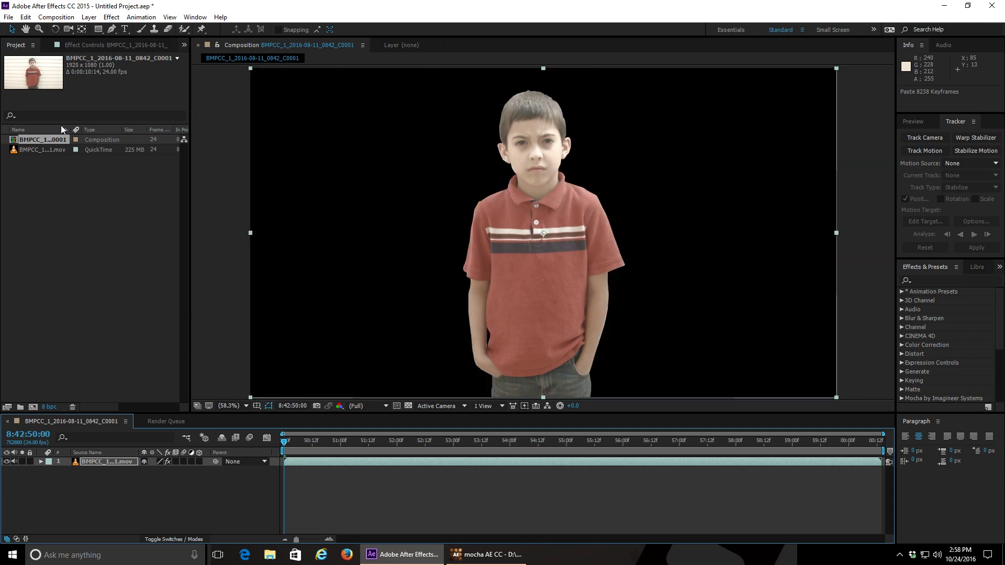
Inspect the pasted shape effects in Effect Controls over time, then undo the paste
left_click(76, 46)
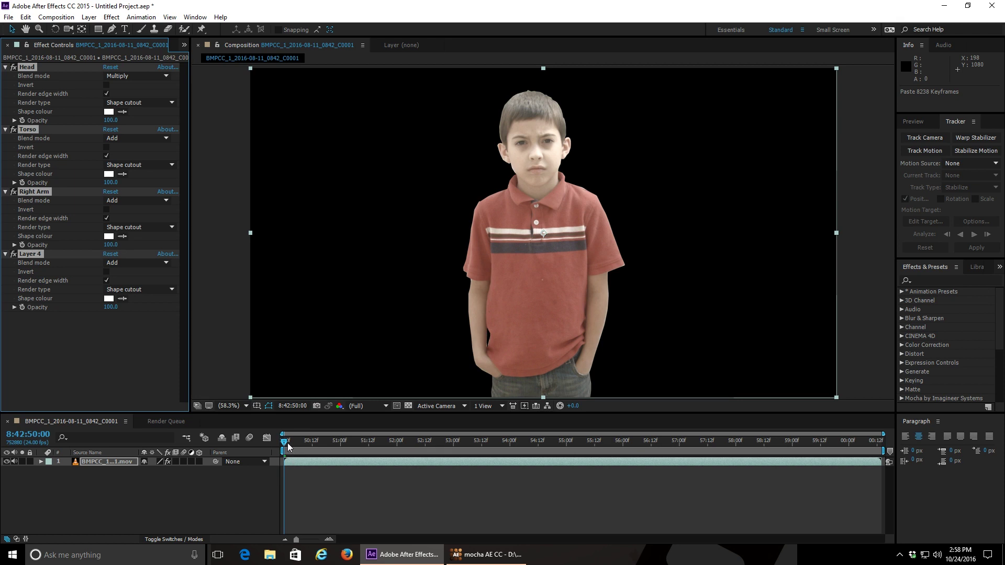
left_click_drag(285, 445, 219, 452)
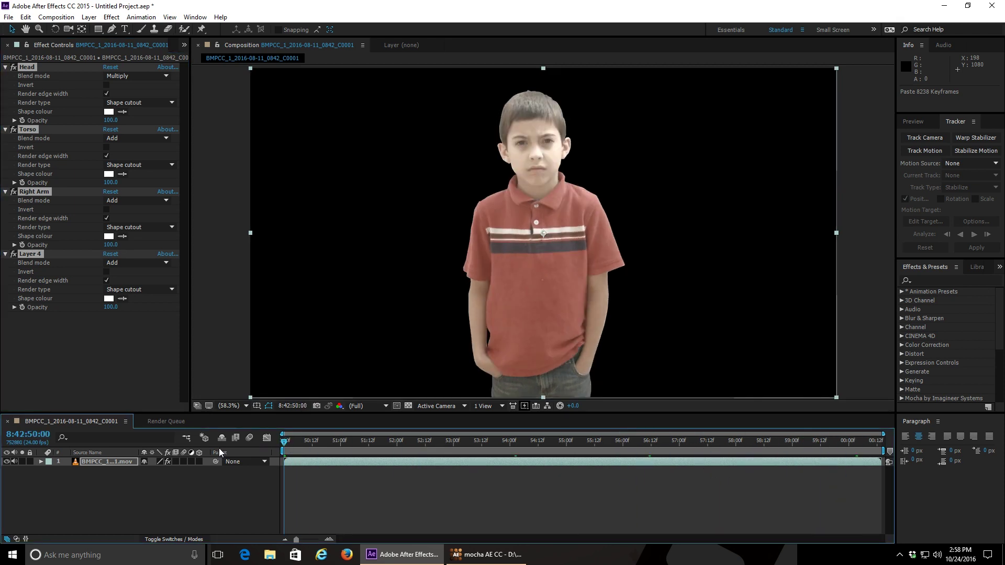
key("ctrl+z")
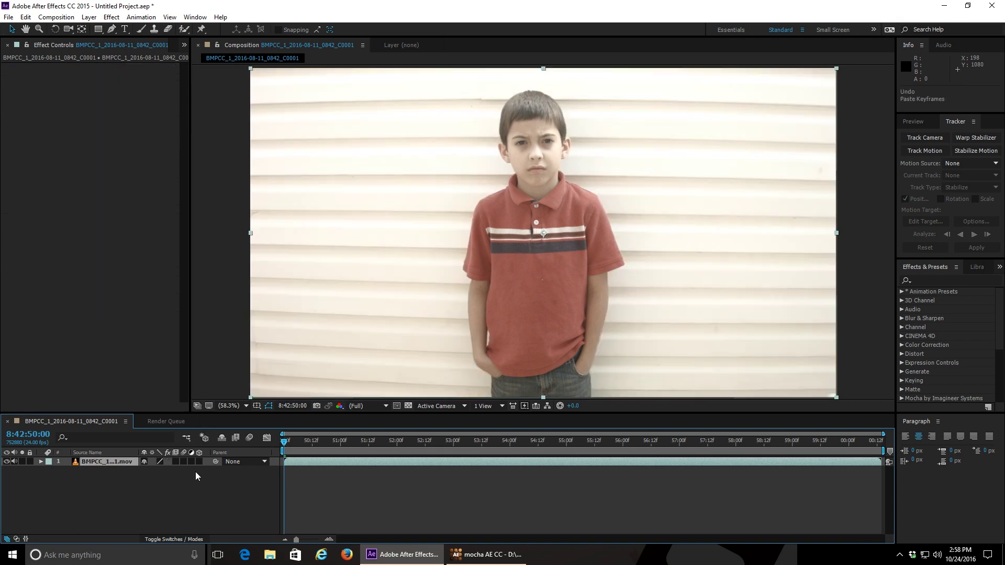
Paste the tracked shapes as mocha masks and expand the layer's Masks down to Head
left_click(25, 17)
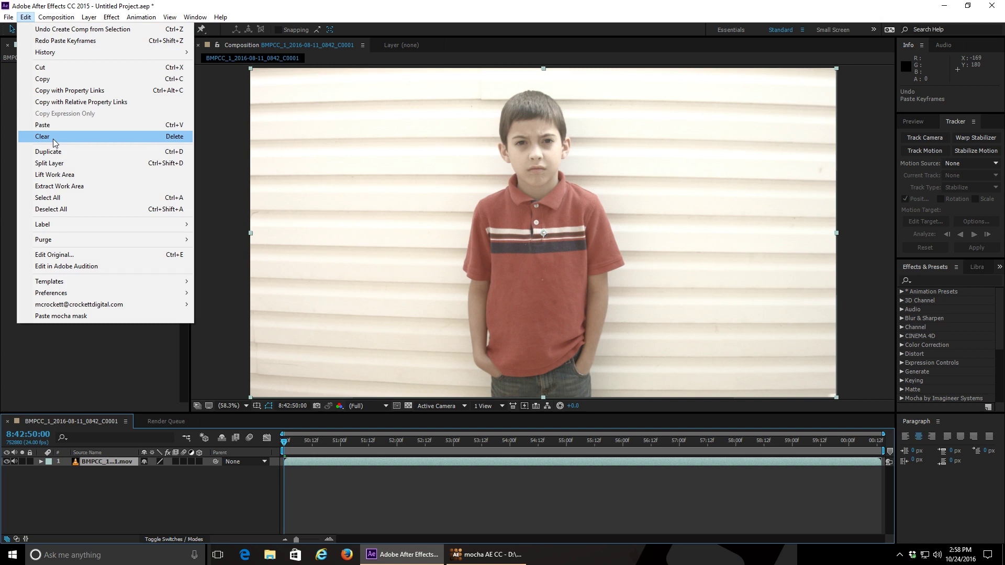
left_click(82, 316)
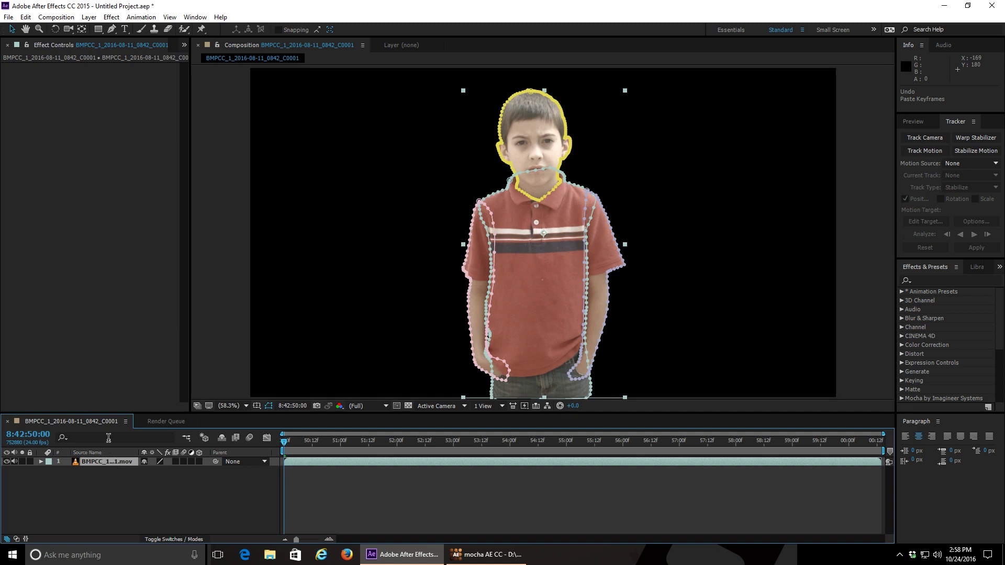
left_click(41, 462)
left_click(50, 470)
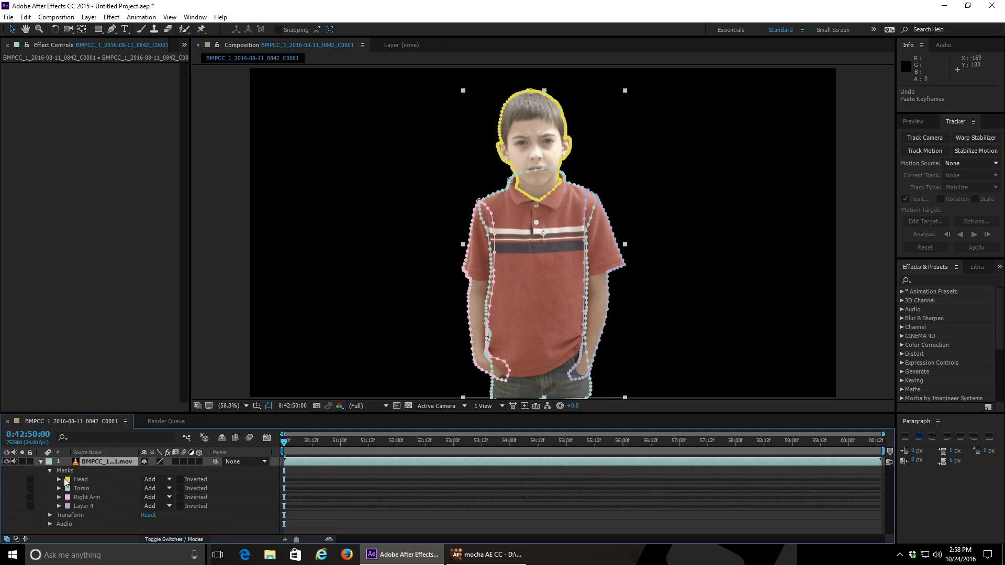
left_click(60, 480)
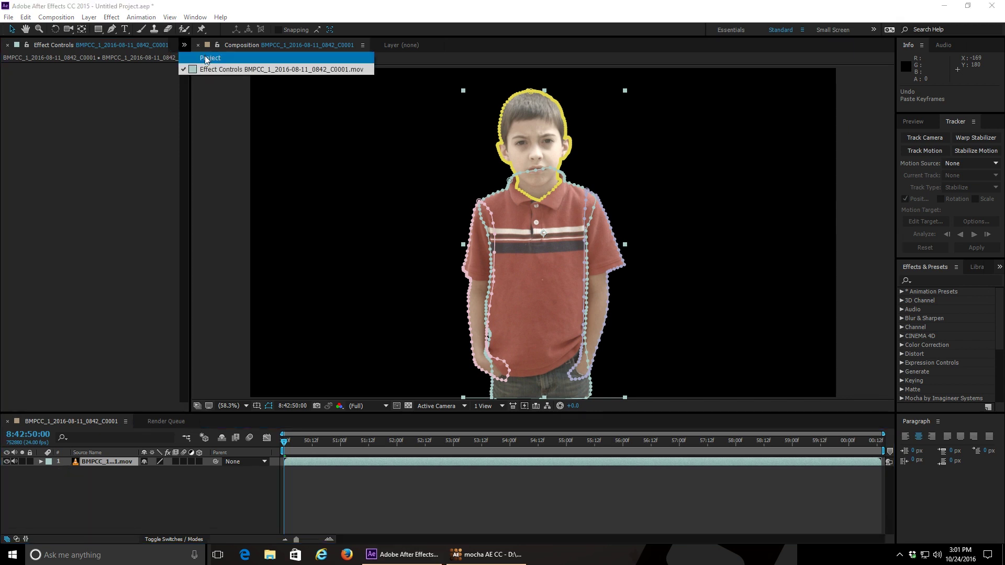
Import Iw8Ua8i.jpg, place it below the boy layer, and scrub to preview the result
left_click(199, 49)
left_click_drag(135, 283, 125, 286)
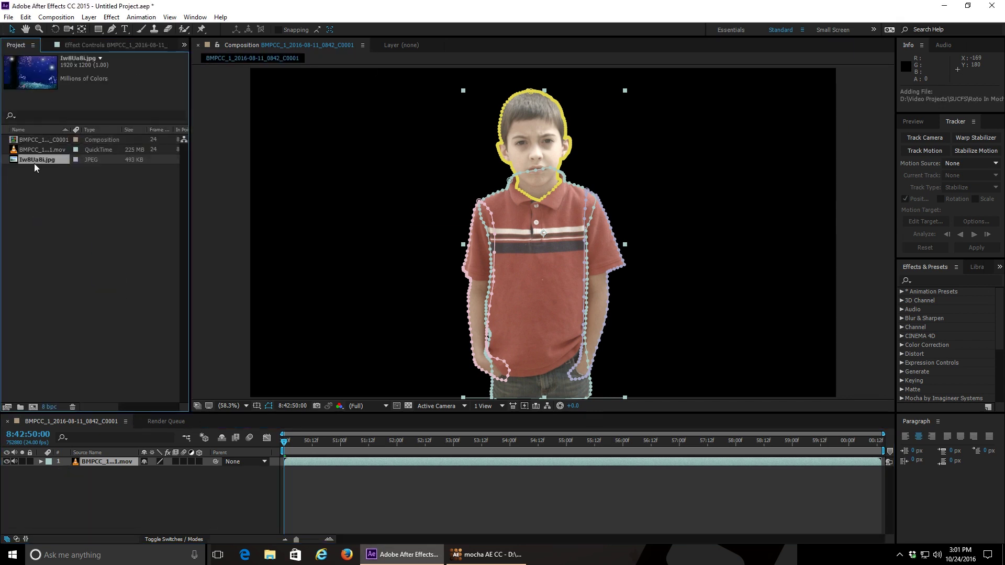
left_click_drag(37, 159, 95, 426)
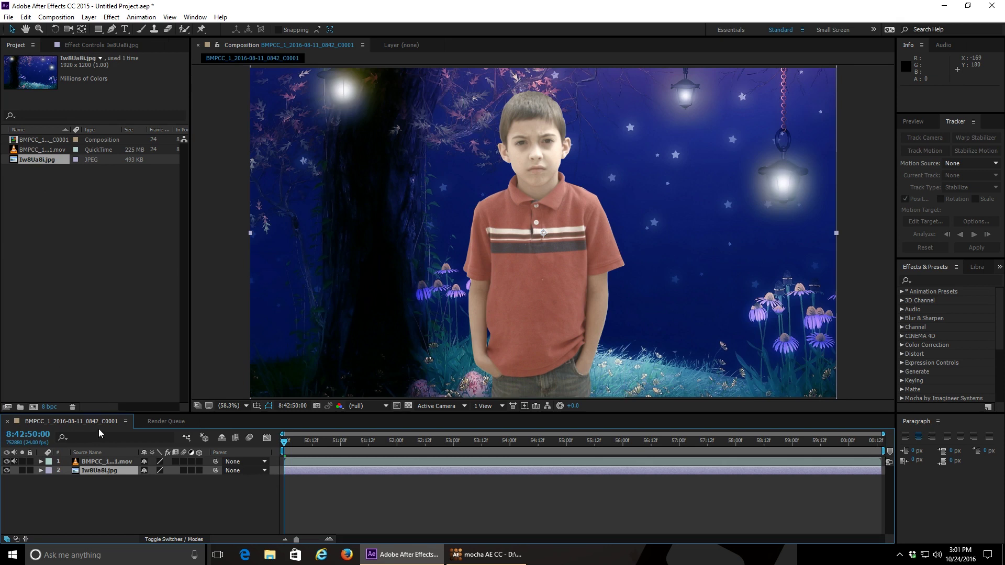
left_click_drag(283, 445, 303, 522)
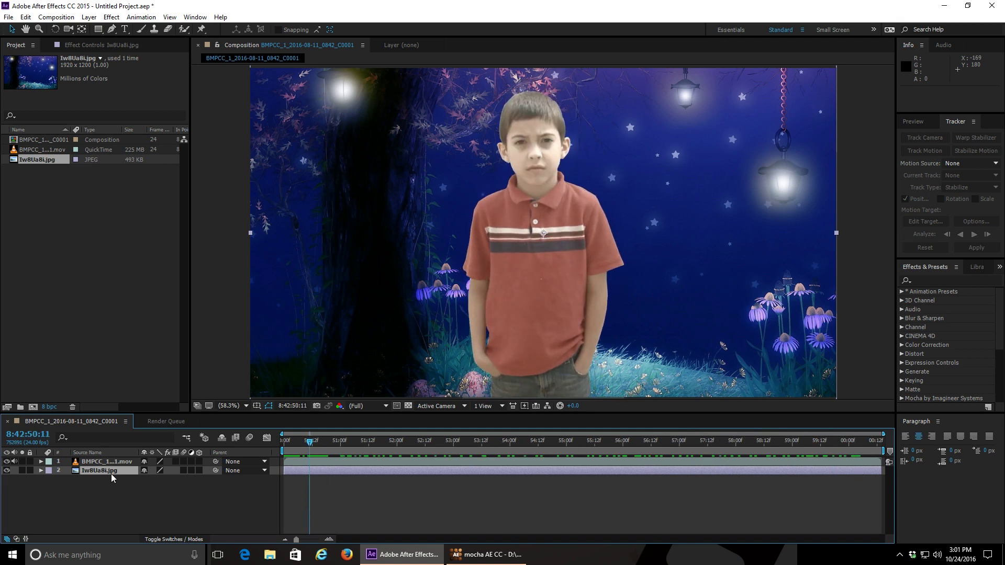
Delete the JPG background layer, duplicate the boy footage with Ctrl+D, and remove the copy's Head mask
key("Delete")
left_click(100, 462)
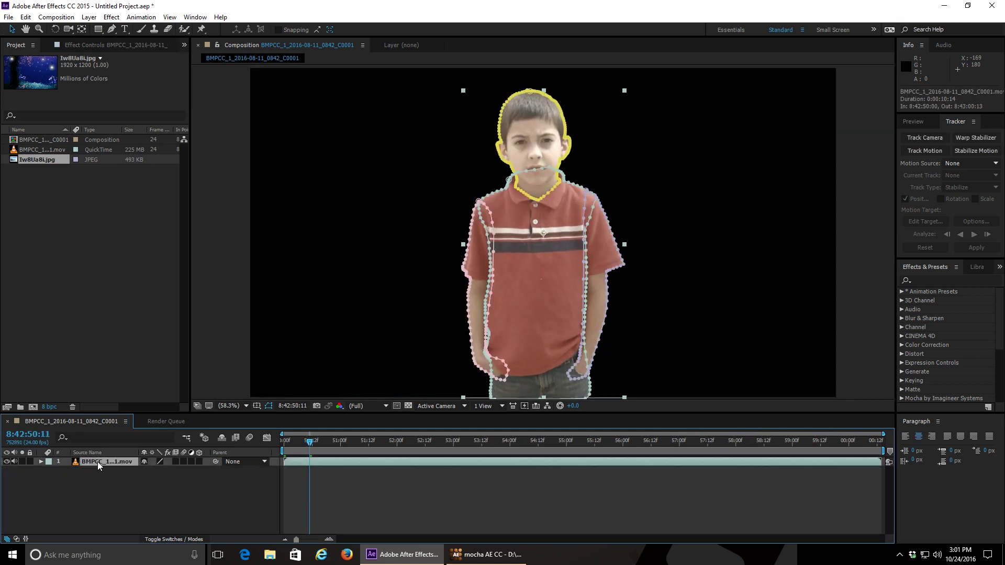
key("ctrl+d")
left_click(95, 471)
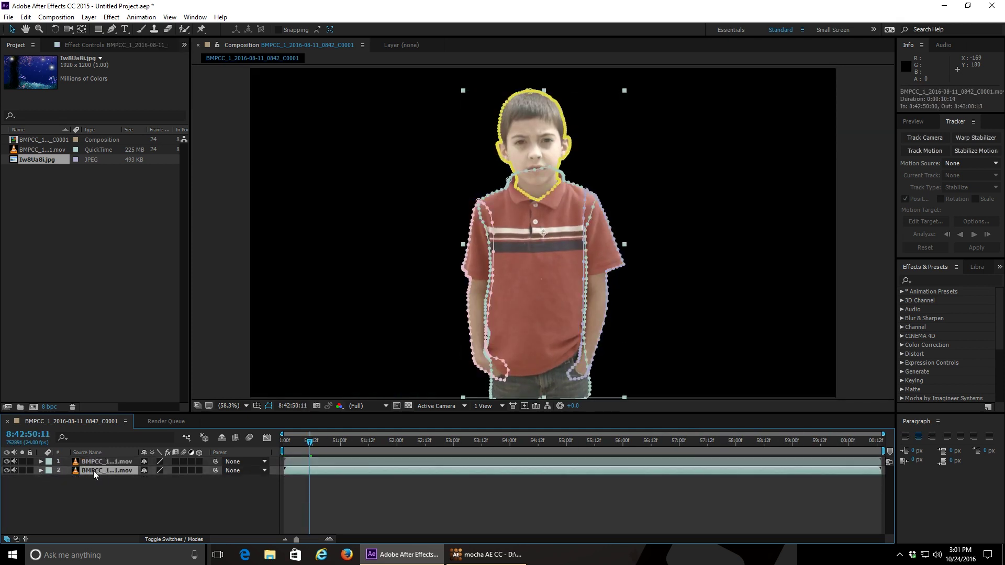
left_click(41, 470)
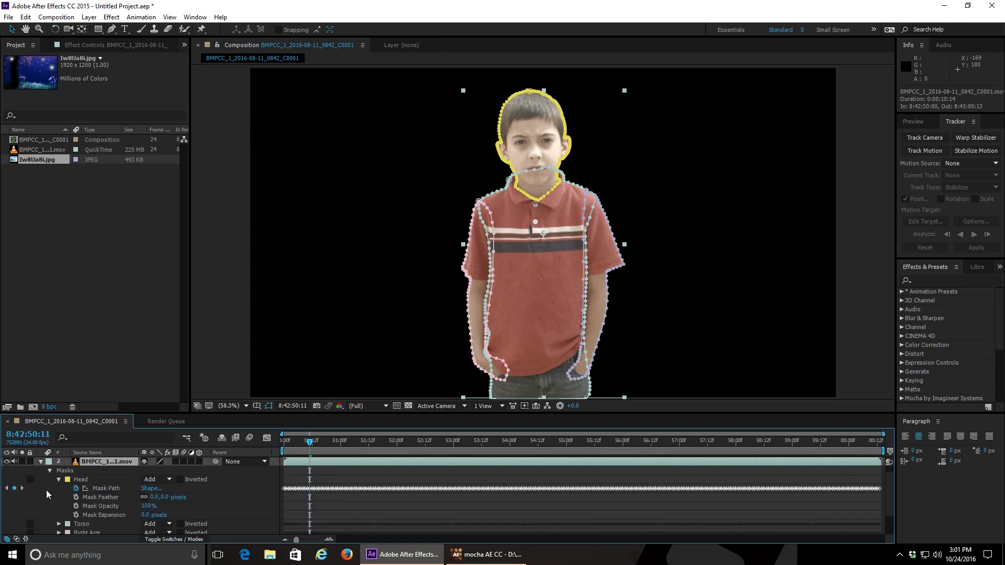
left_click(82, 486)
key("Delete")
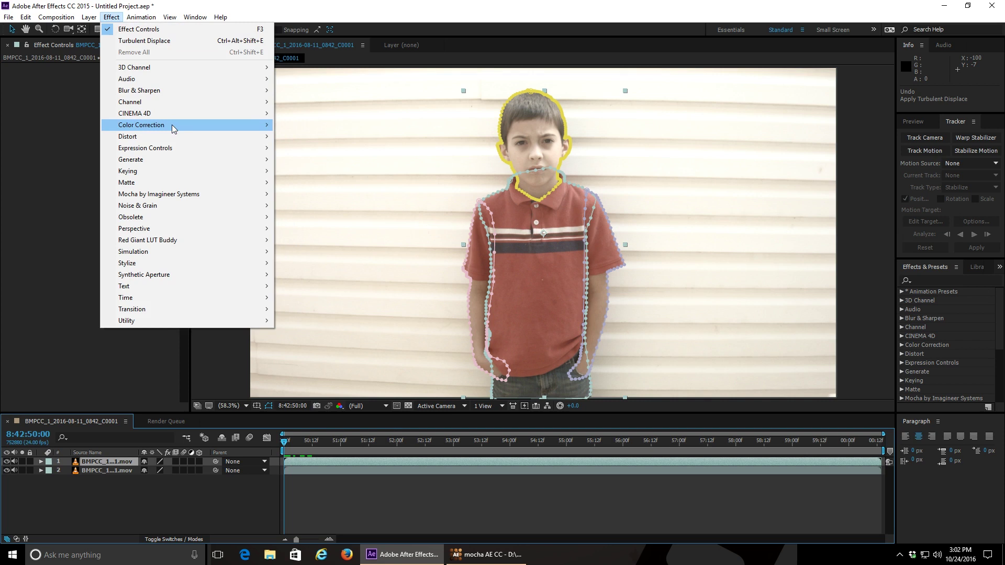
Apply Fractal Noise to the boy copy and start an Evolution expression (time*250) from the clip's start
mouse_move(157, 207)
left_click(312, 227)
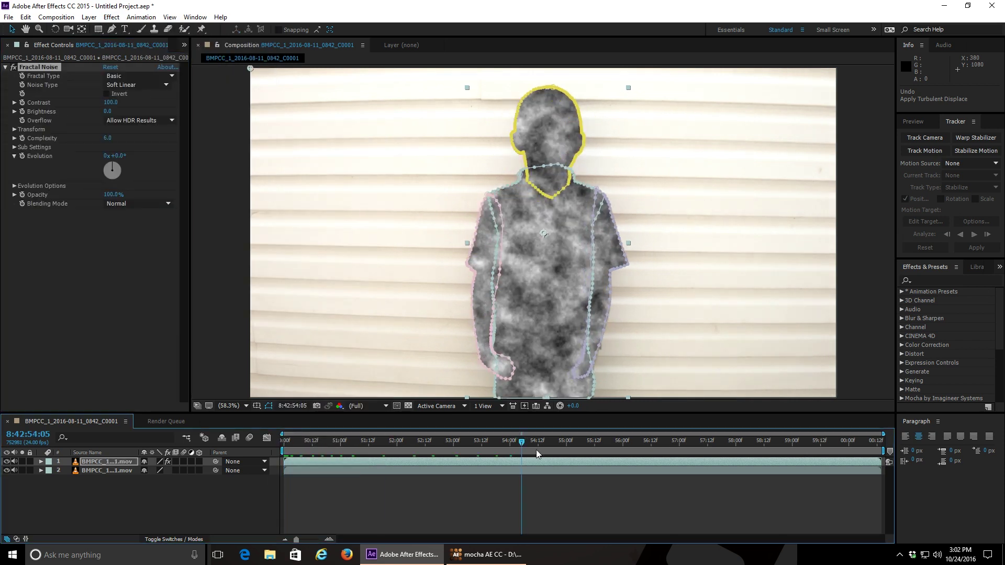
left_click(281, 453)
left_click(22, 156, "alt")
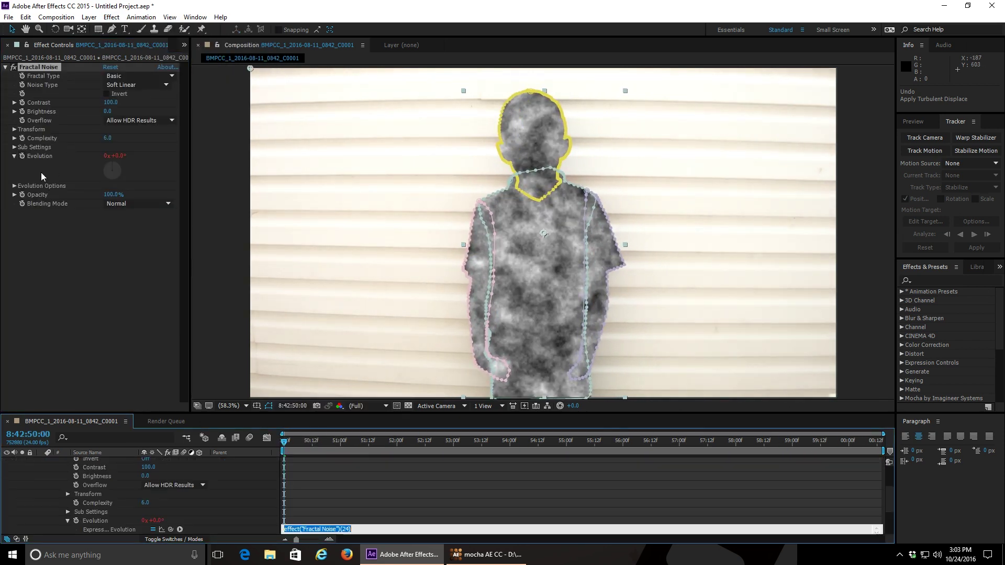